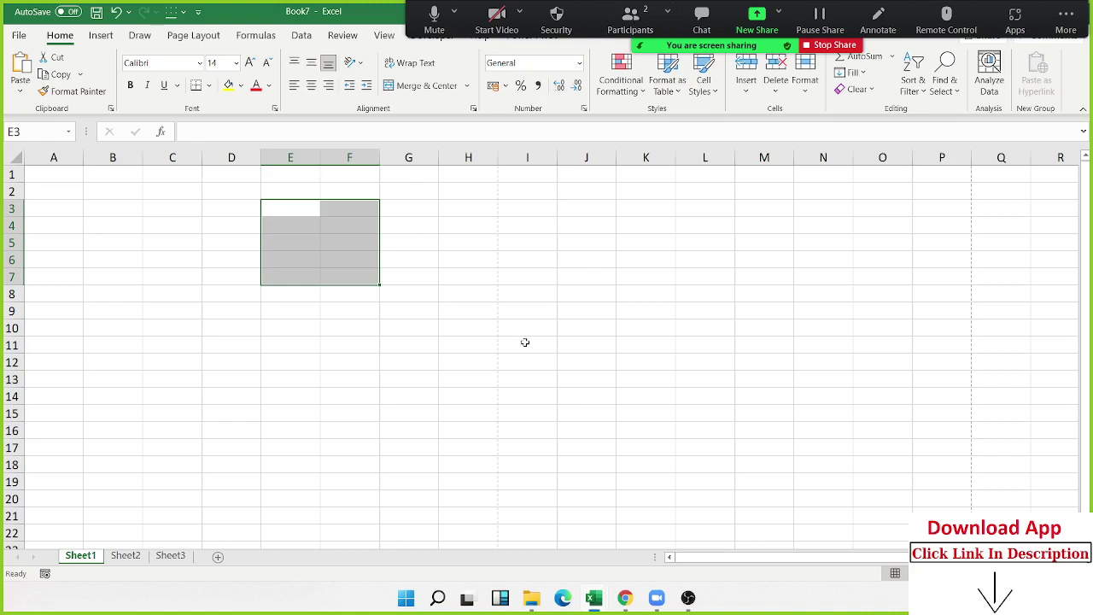
Hide the floating meeting controls and dismiss Excel Options without changing anything.
left_click(1066, 17)
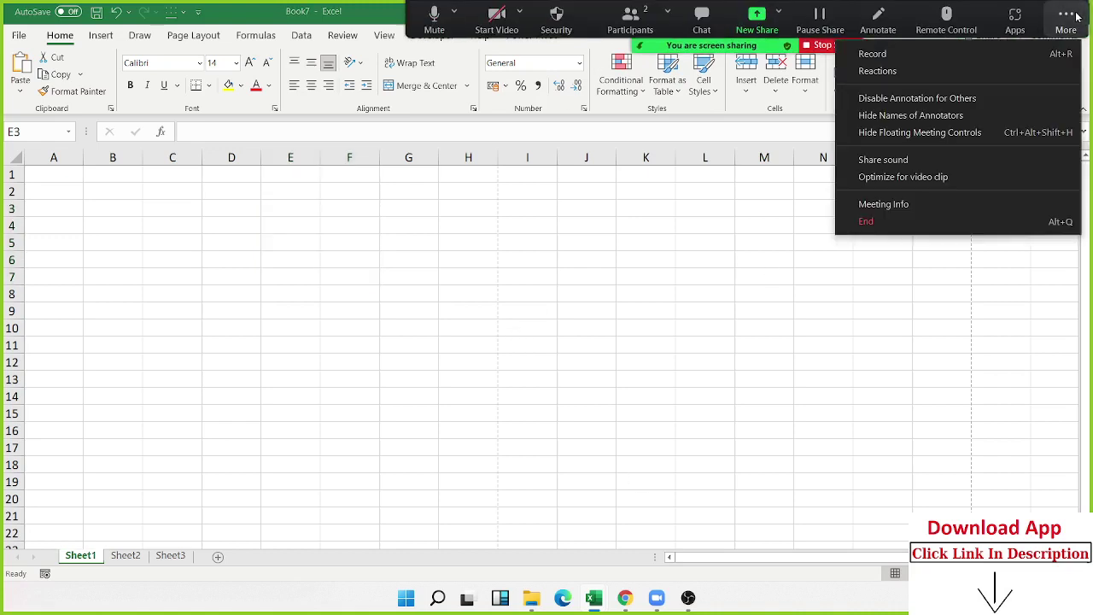
left_click(1015, 60)
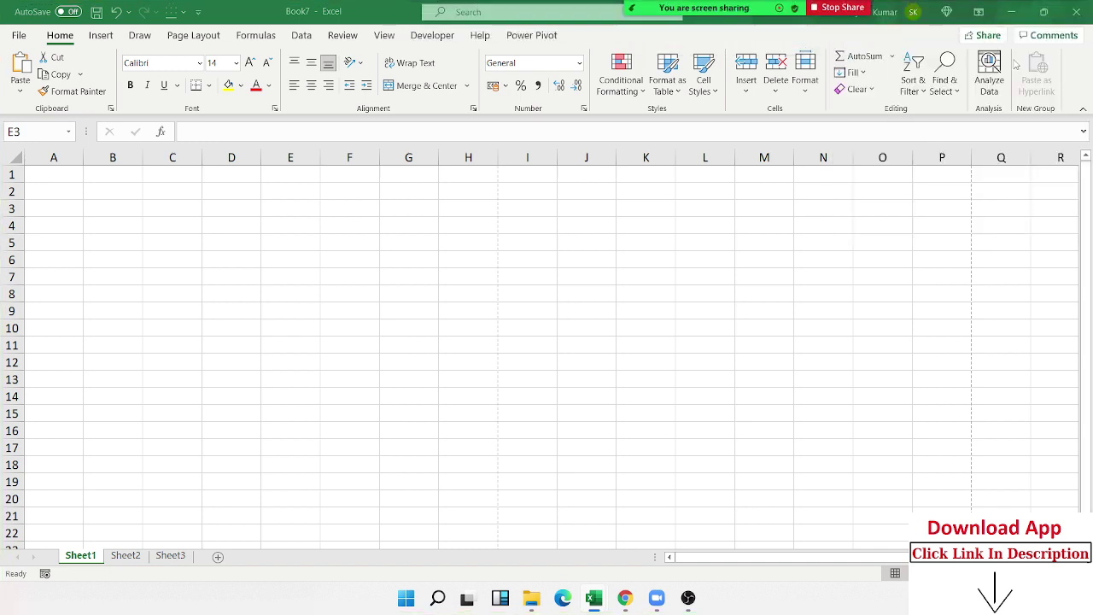
left_click(323, 281, "shift")
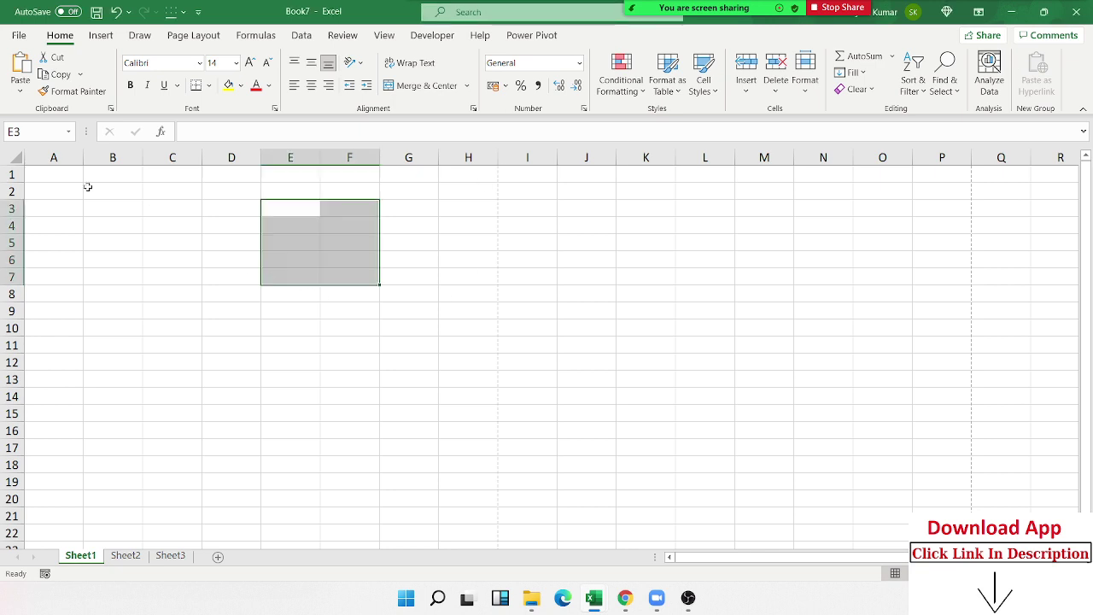
left_click(21, 36)
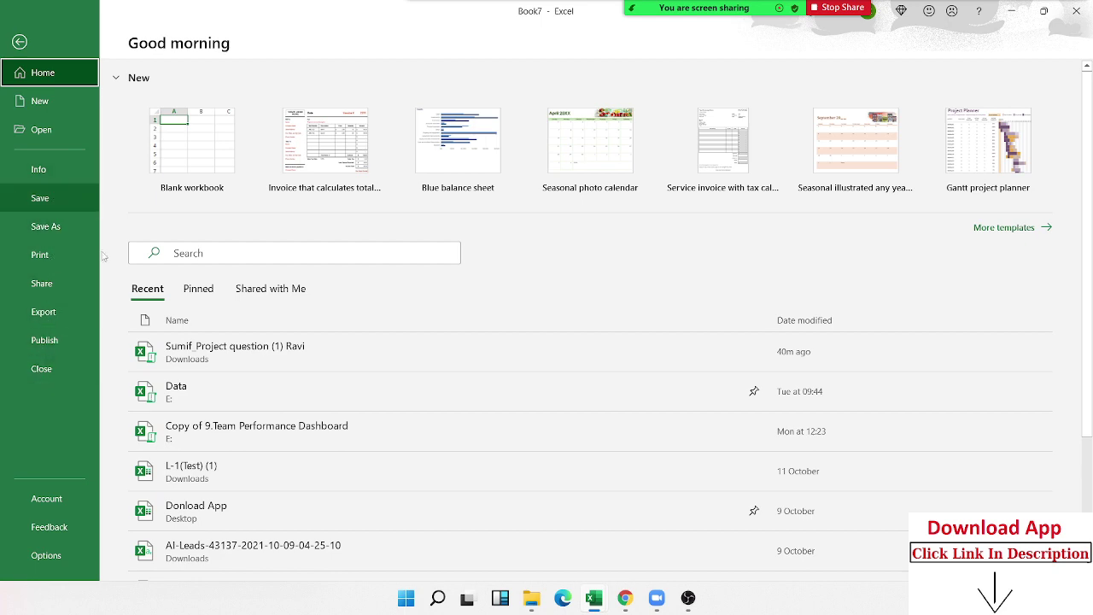
left_click(65, 563)
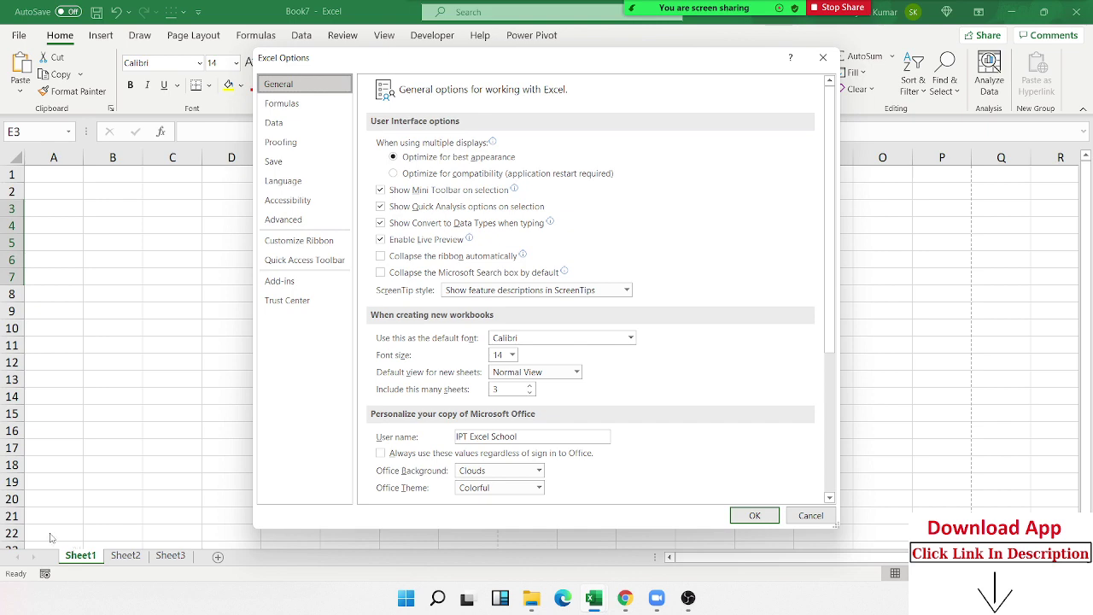
key("Escape")
Enter Sun in B2 and drag-fill the weekday series down to B9.
left_click(94, 197)
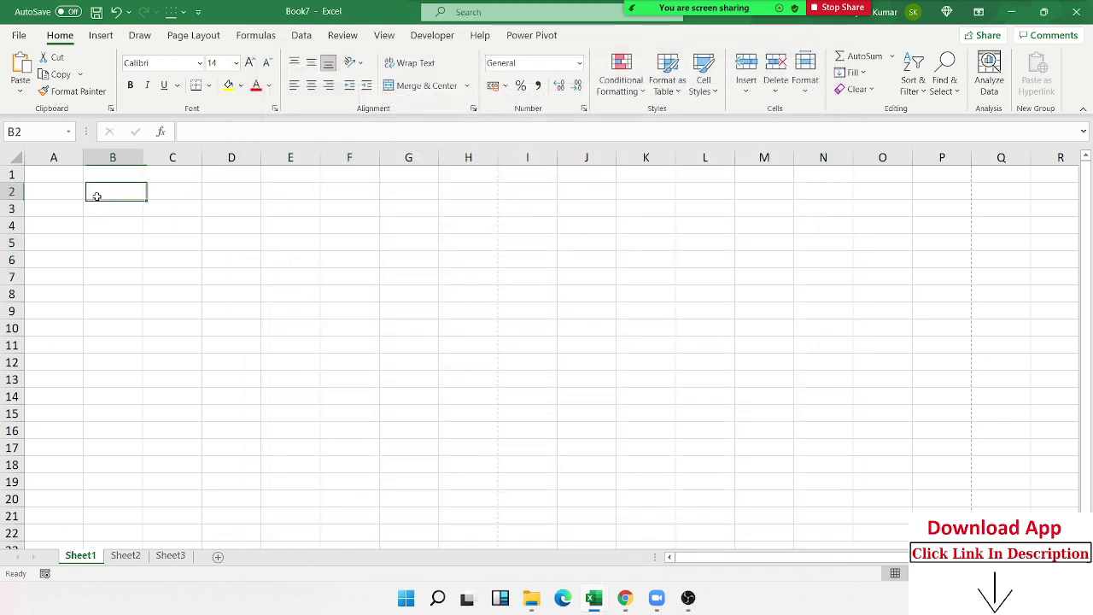
scroll(94, 199, "up", 5, "ctrl")
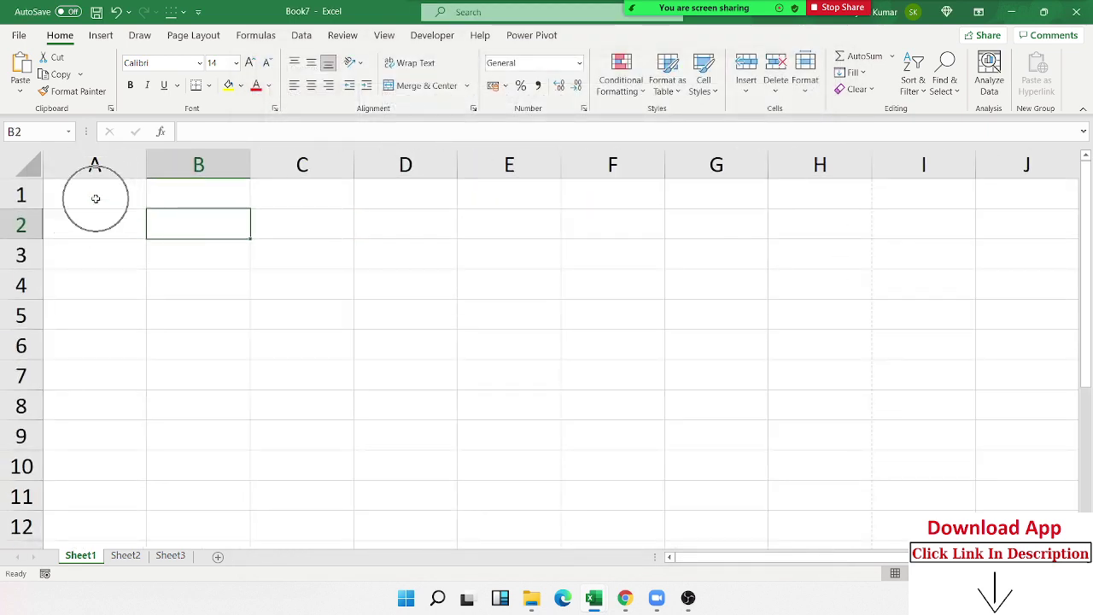
type("Sun")
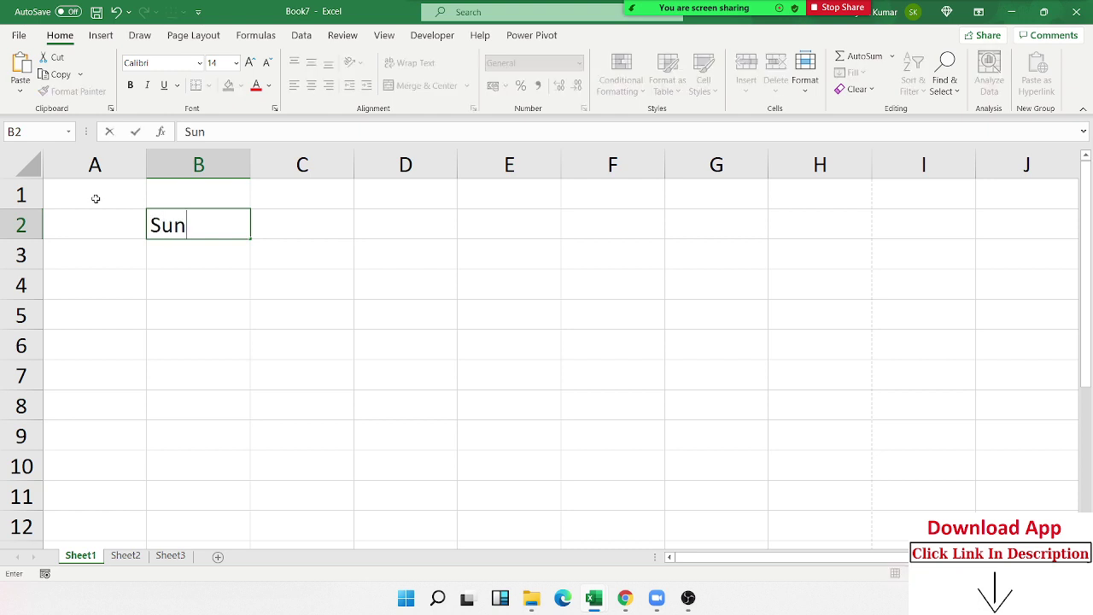
key("Return")
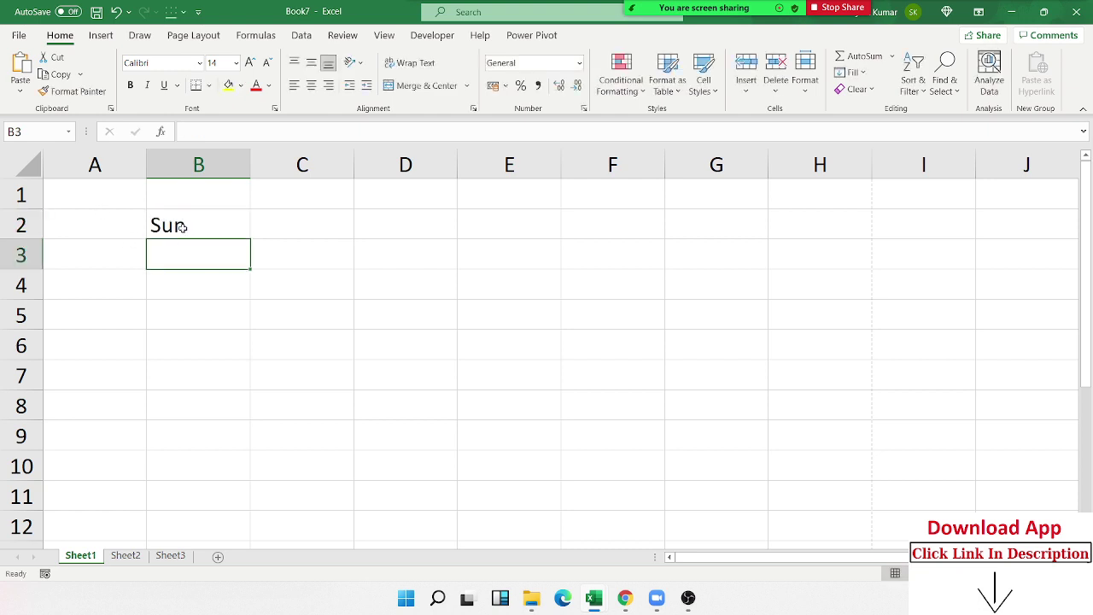
left_click(183, 227)
left_click_drag(251, 241, 247, 457)
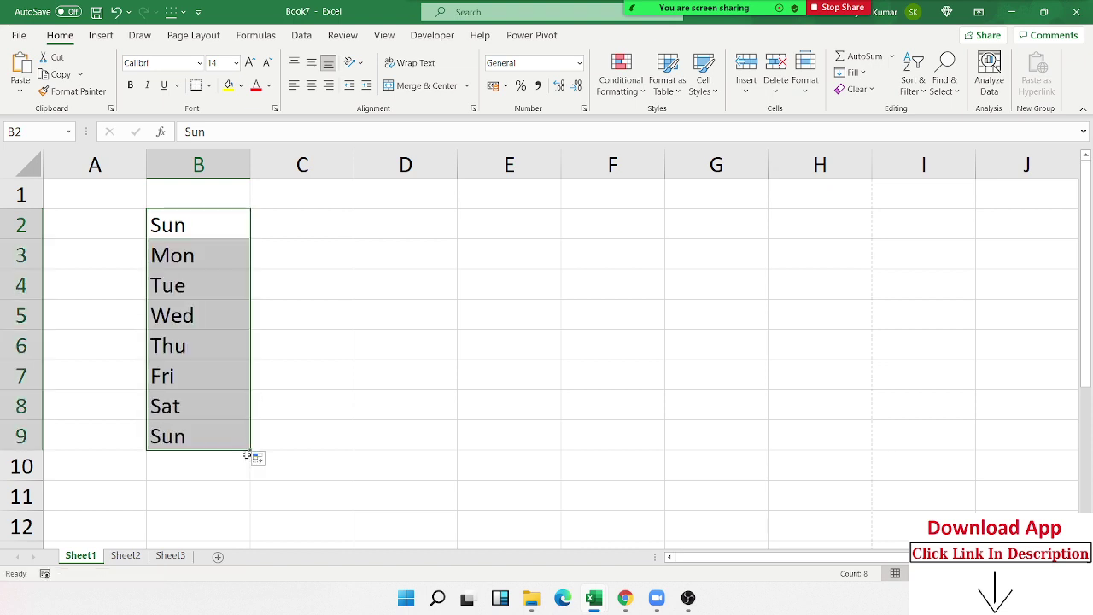
Enter JAN in C2 and fill the months down to AUG in C9.
left_click(309, 220)
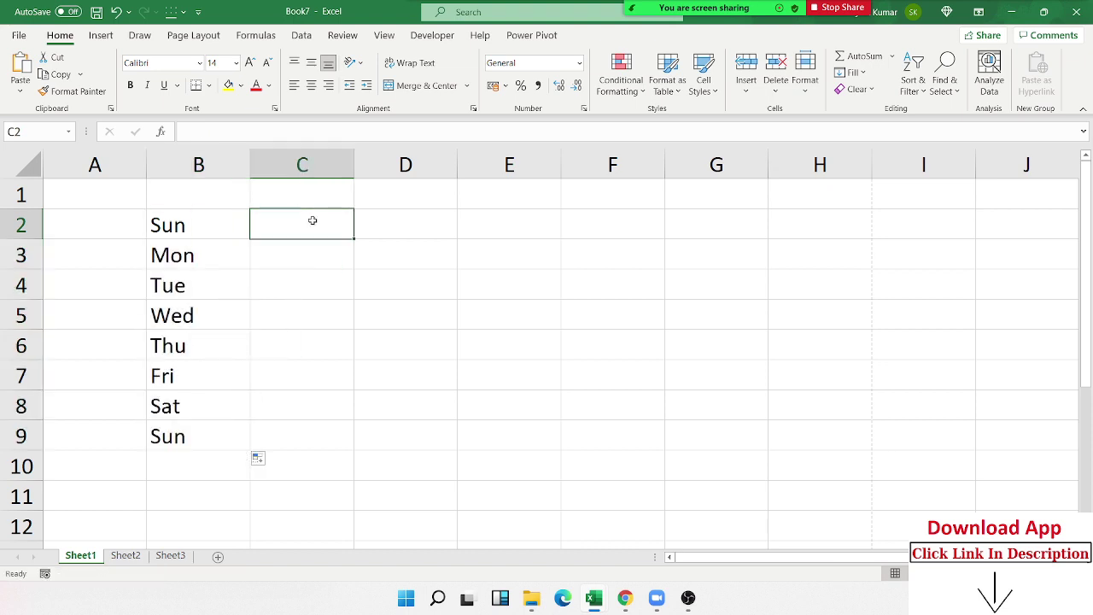
type("JAN")
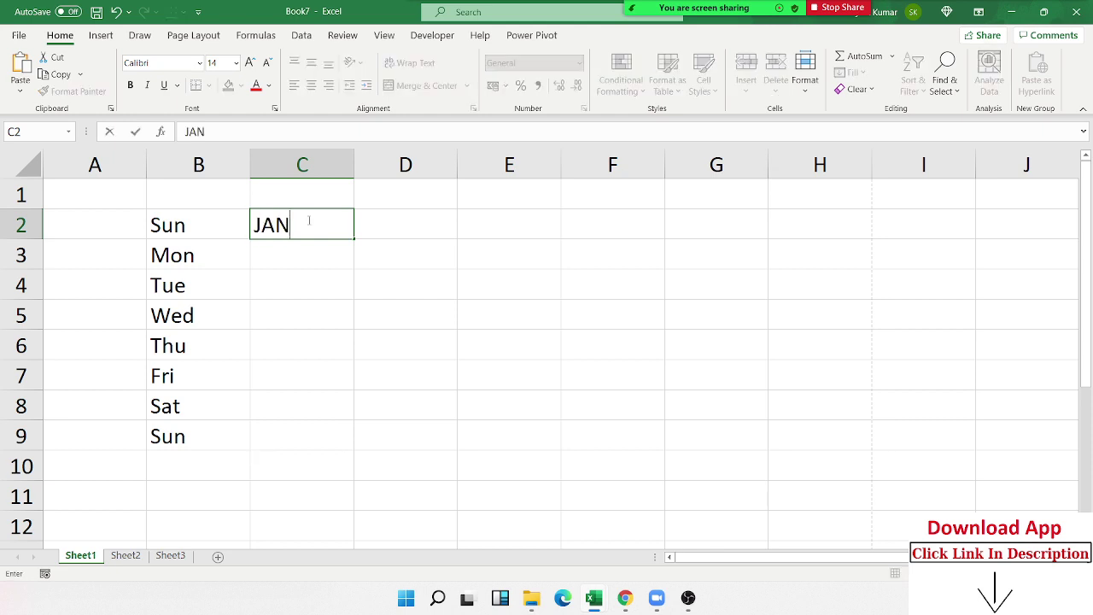
key("Return")
left_click(309, 221)
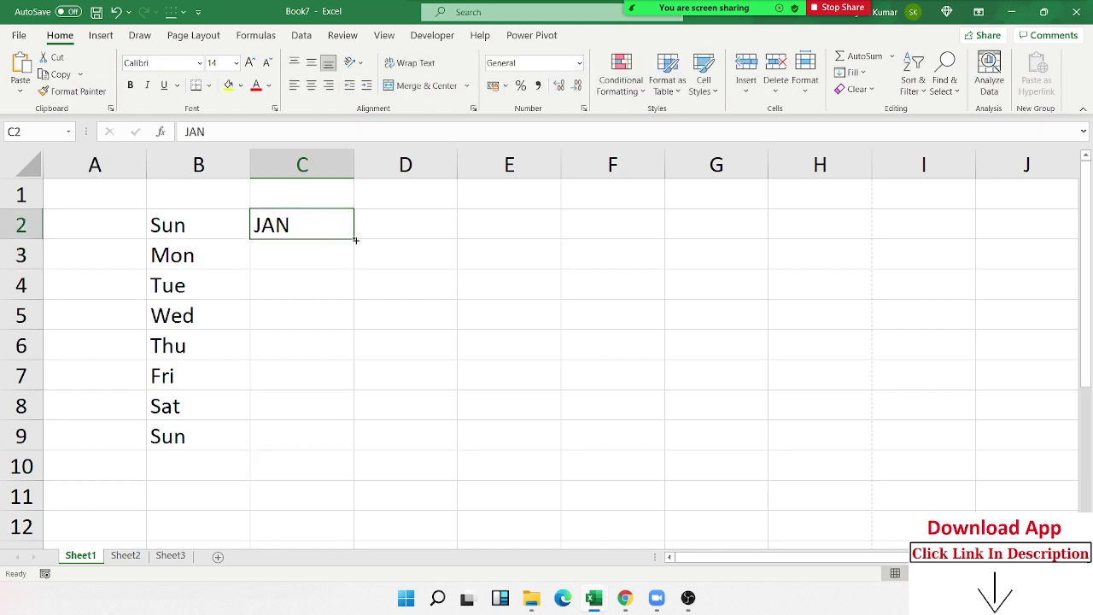
left_click_drag(349, 246, 354, 383)
left_click(336, 223)
double_click(355, 240)
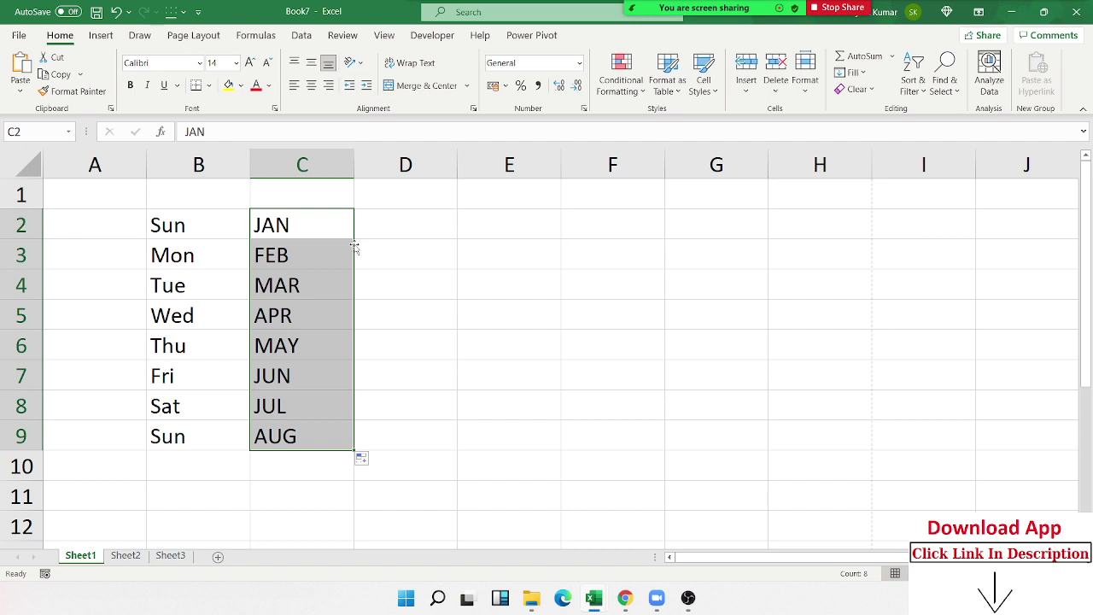
Enter the custom names list's first name in D2 and fill eight names down to D9.
left_click(389, 232)
type("P")
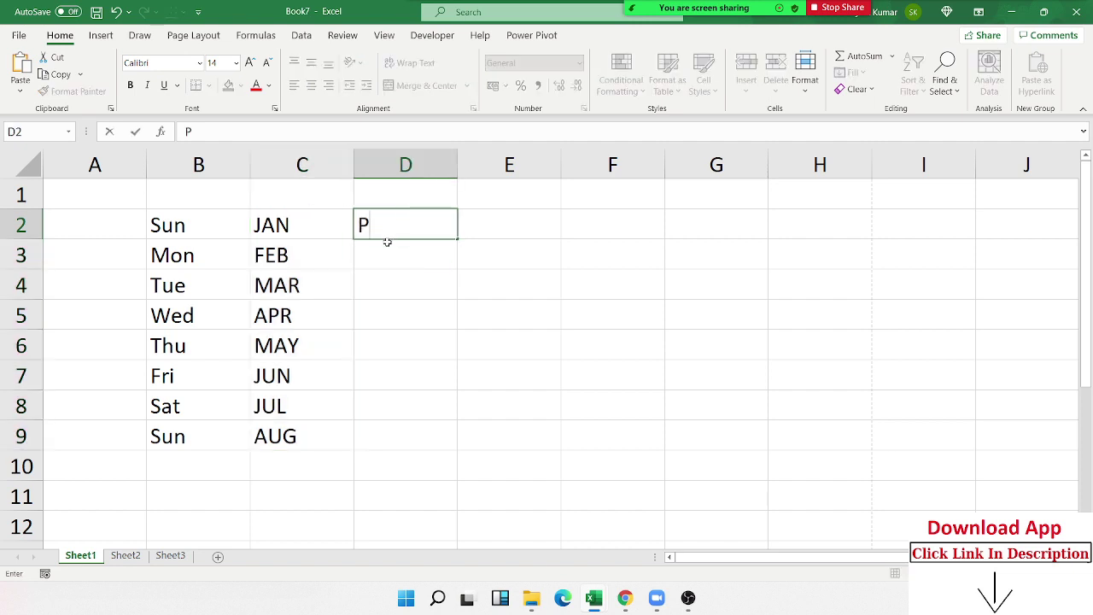
type("uja")
key("Return")
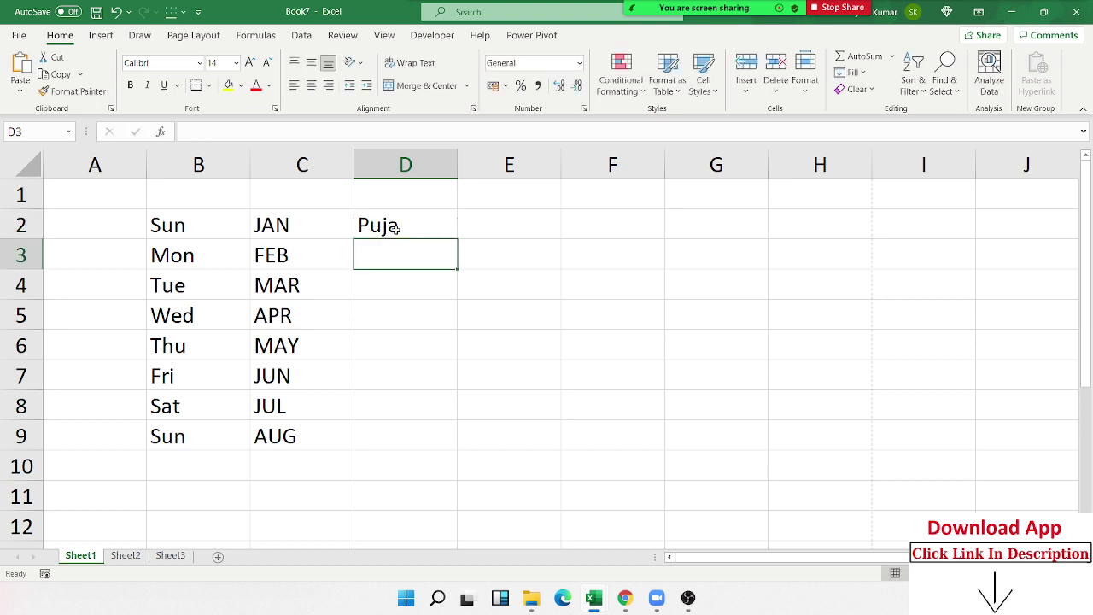
left_click(393, 229)
double_click(457, 239)
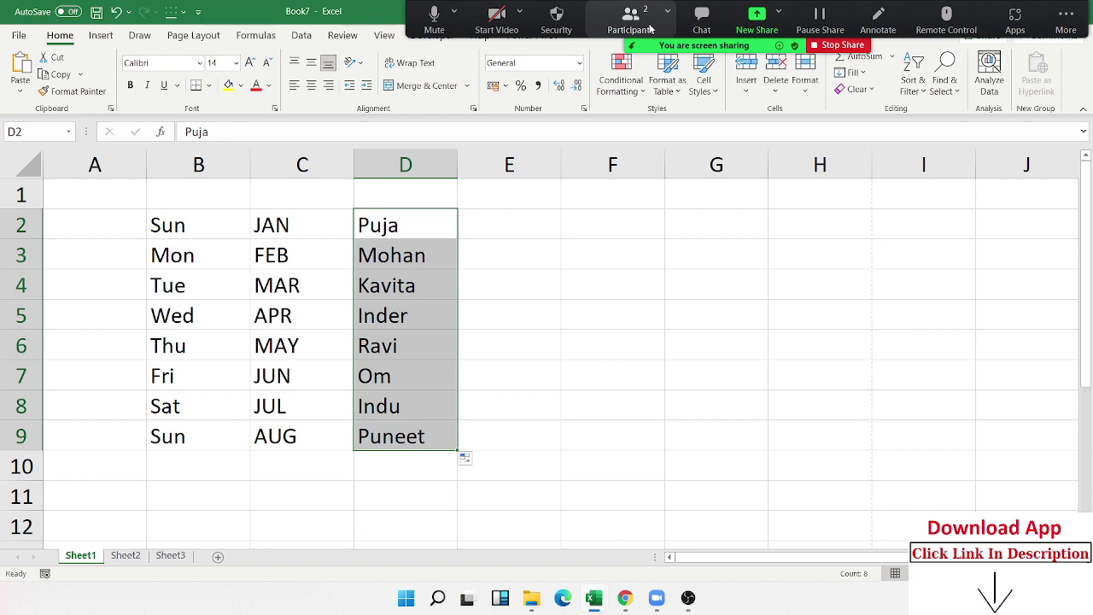
left_click(525, 218)
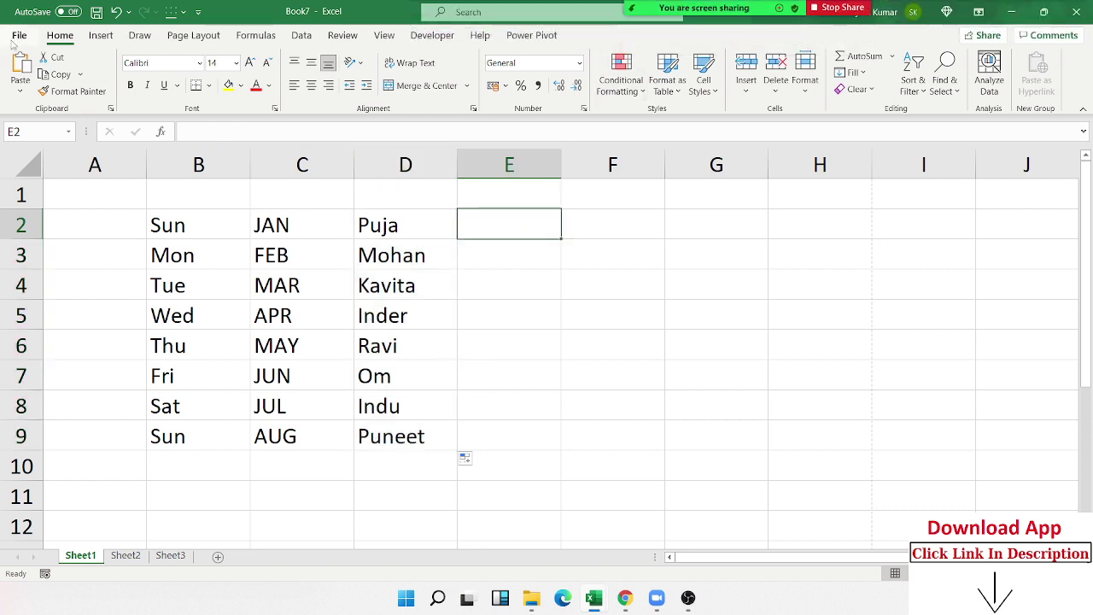
Open Excel Options' Advanced page and scroll to the Edit Custom Lists setting under General.
left_click(17, 39)
left_click(62, 555)
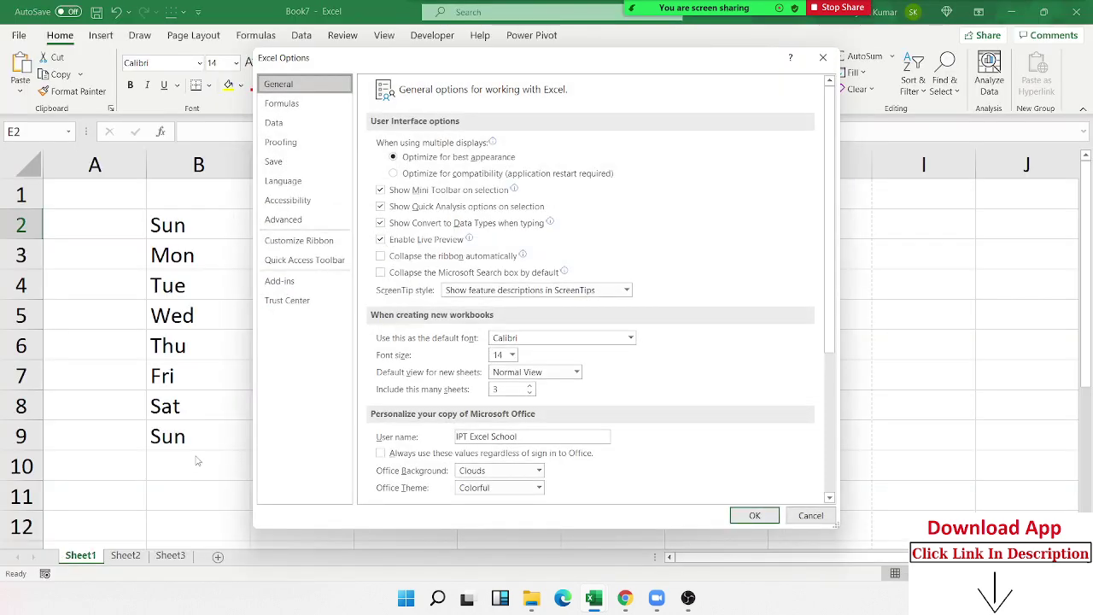
left_click(264, 224)
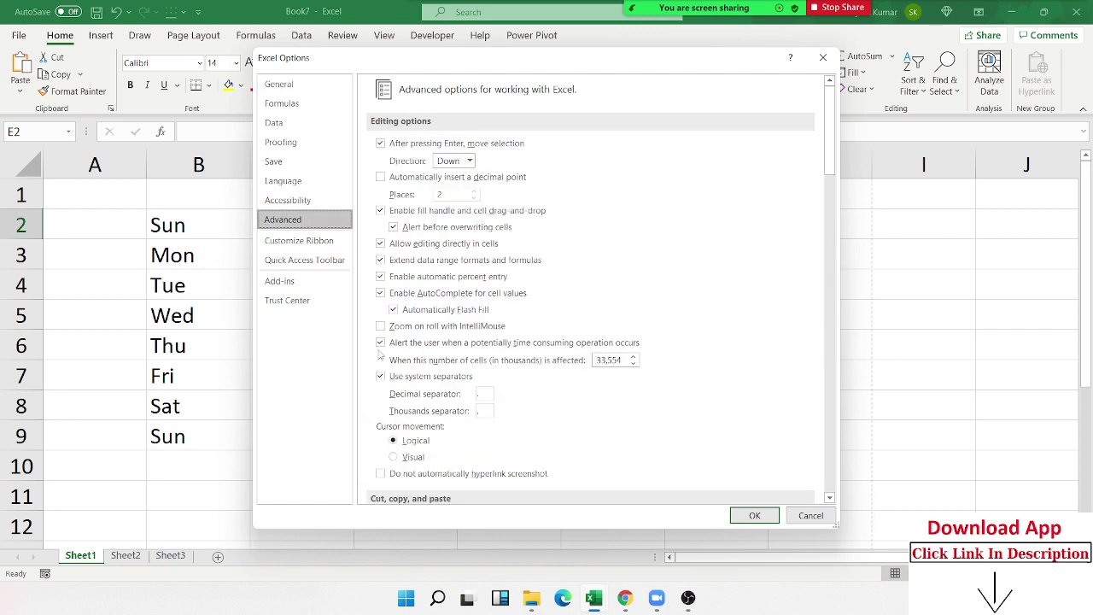
scroll(595, 332, "down", 4)
scroll(705, 279, "down", 4)
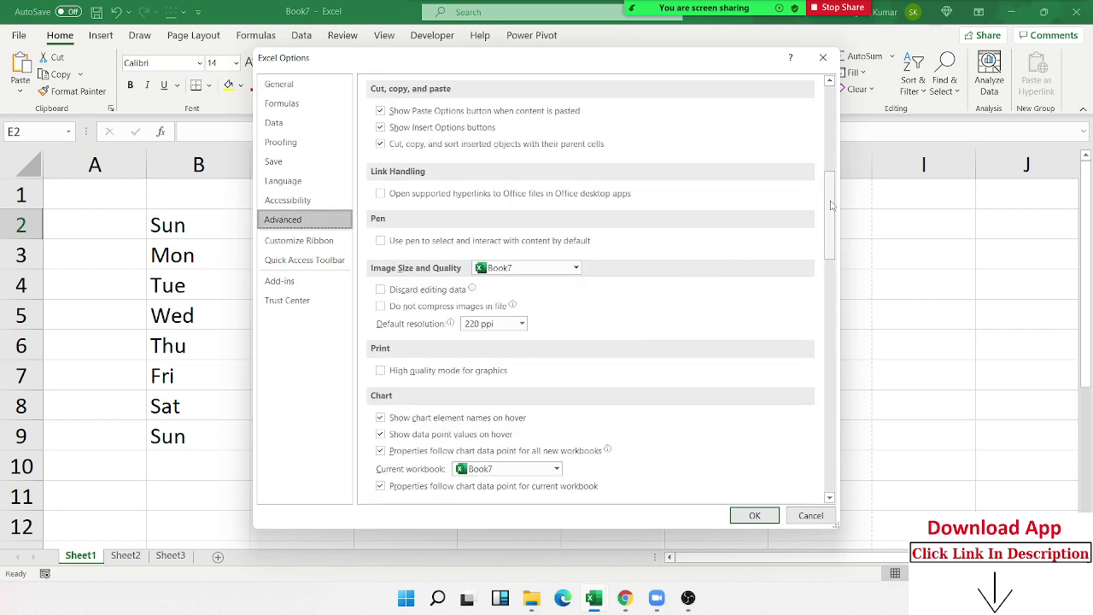
left_click_drag(830, 210, 834, 496)
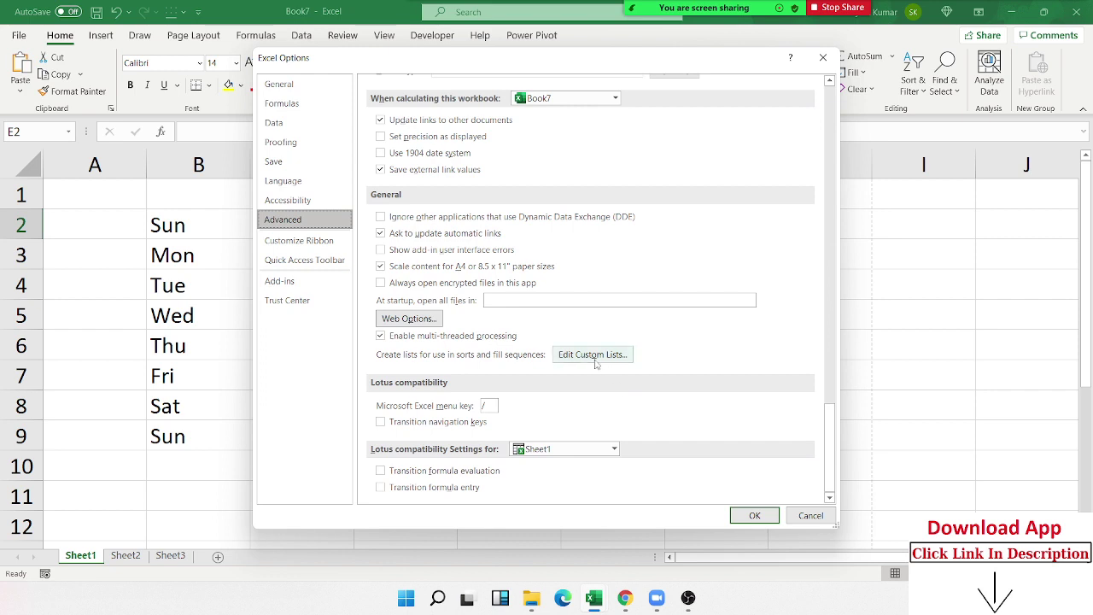
In Custom Lists, review the saved city and names lists, then begin a NEW LIST.
left_click(595, 361)
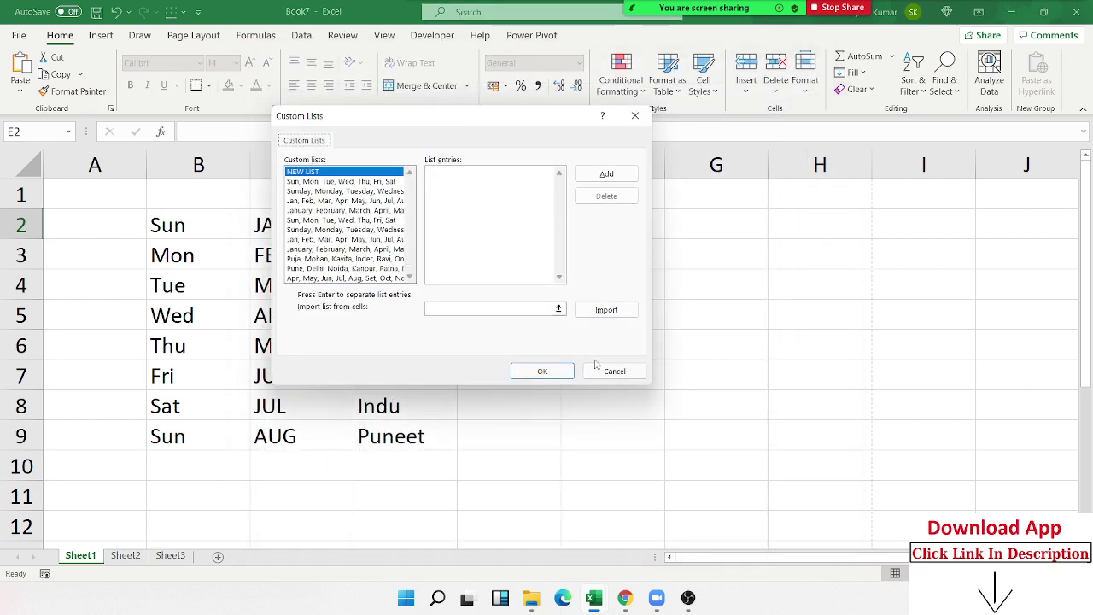
mouse_move(443, 126)
left_mouse_down()
mouse_move(593, 216)
mouse_move(668, 182)
left_mouse_up()
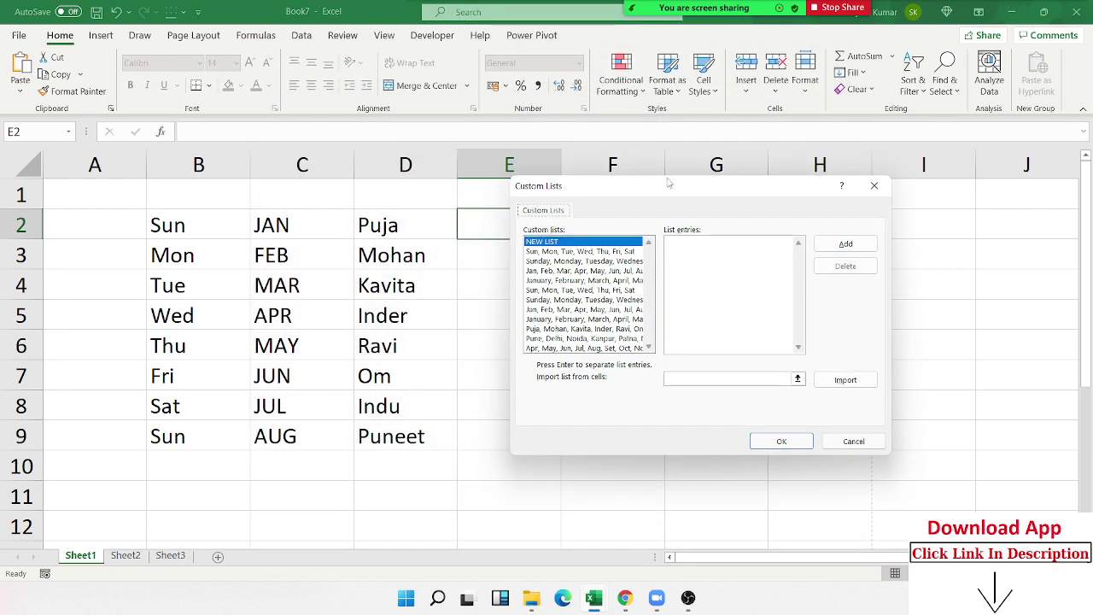
left_click(564, 338)
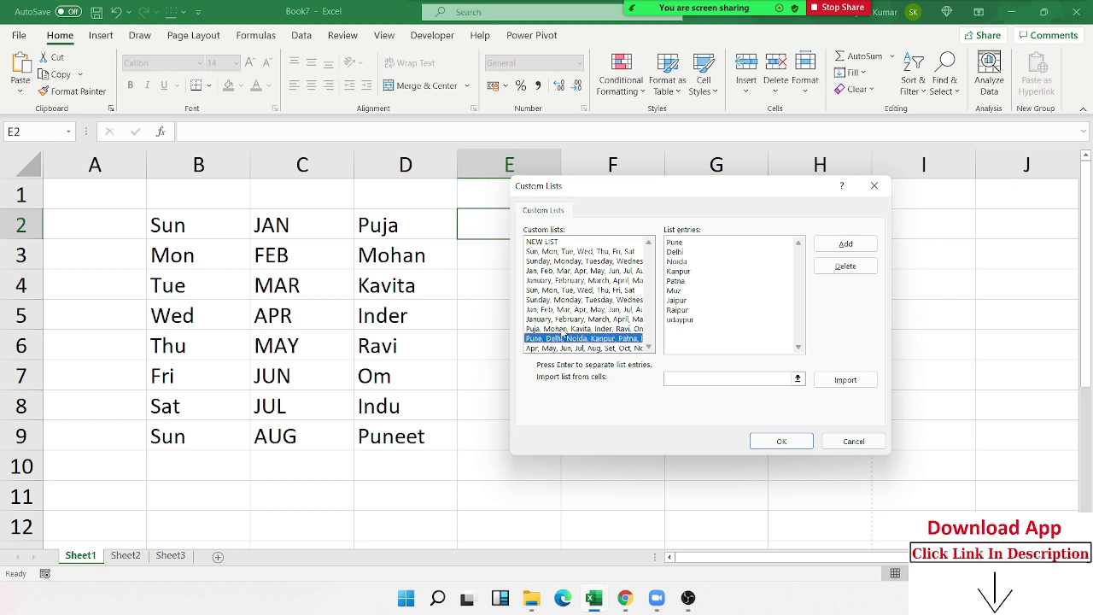
left_click(581, 328)
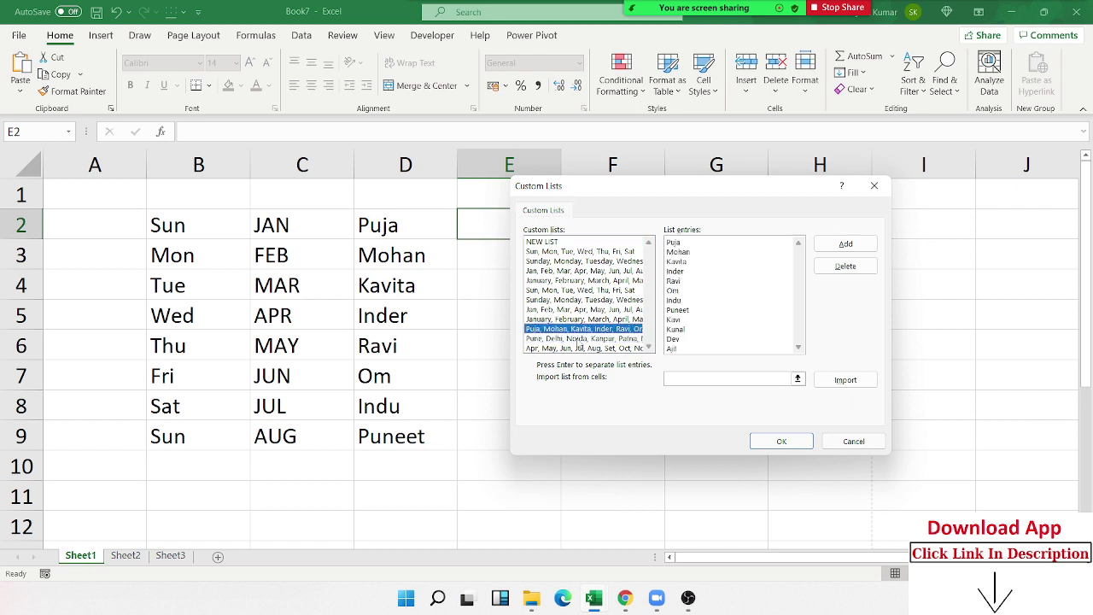
left_click(581, 339)
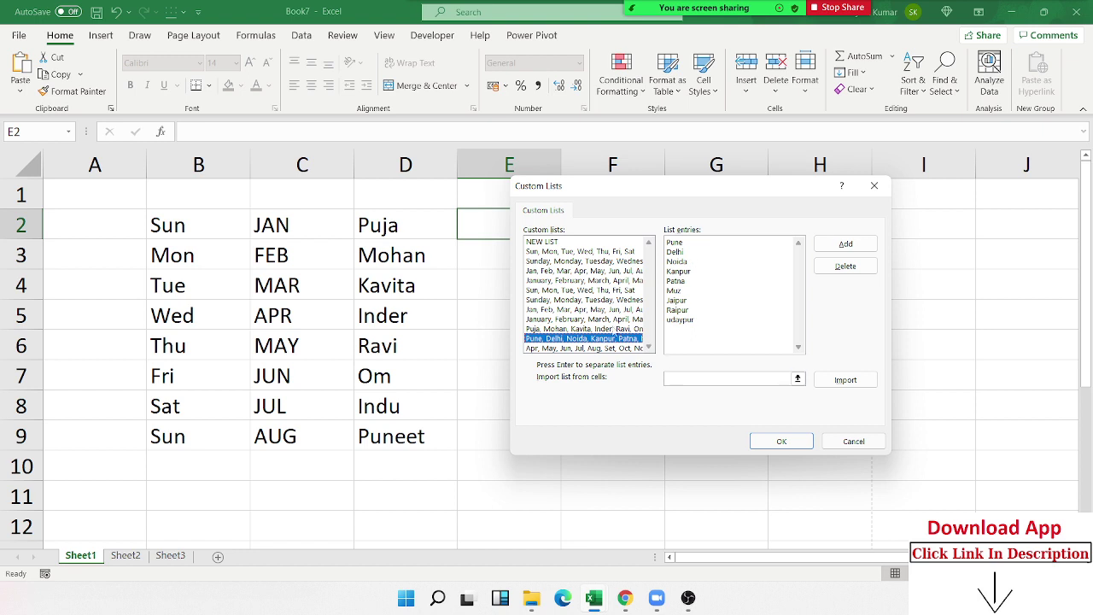
left_click(563, 243)
type("Exce")
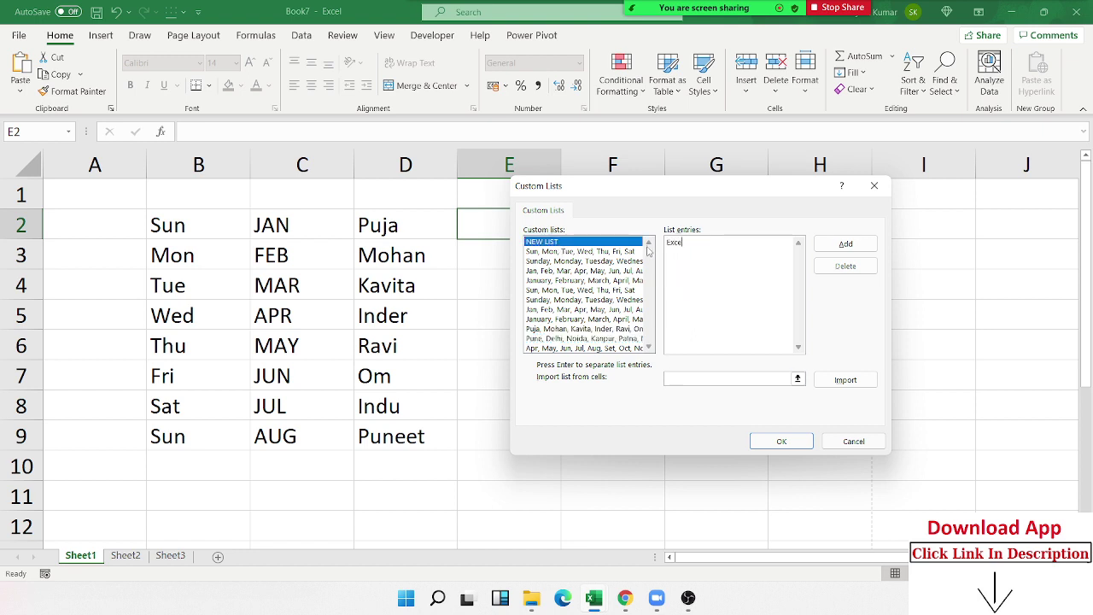
Add the list Excel, VBA, Access, SQL, BI, Tableau, Dashboard, MS Office and confirm both dialogs.
type("l")
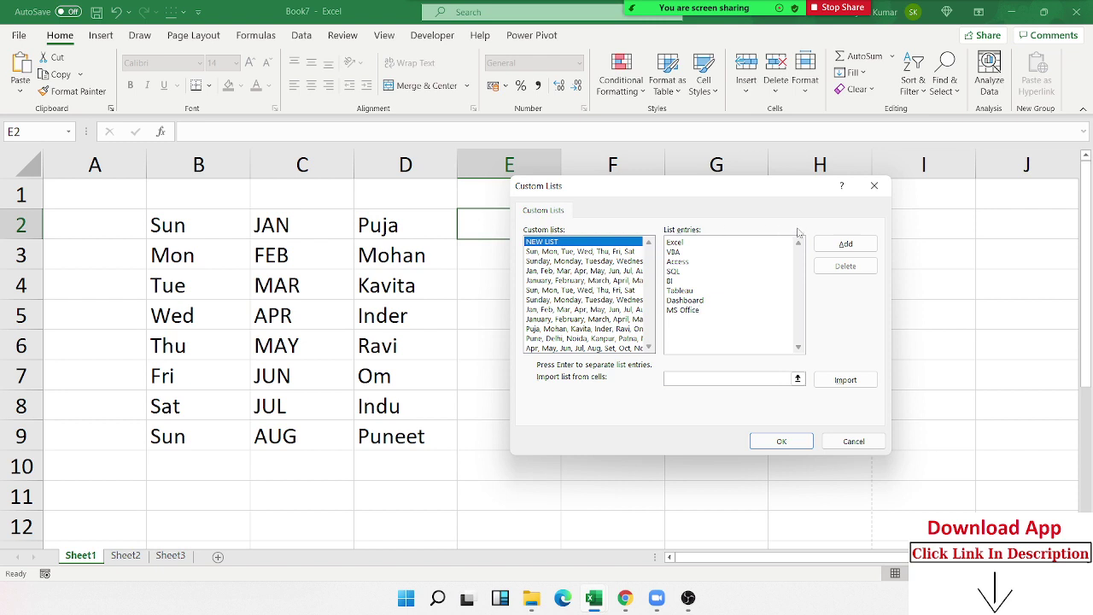
left_click(836, 245)
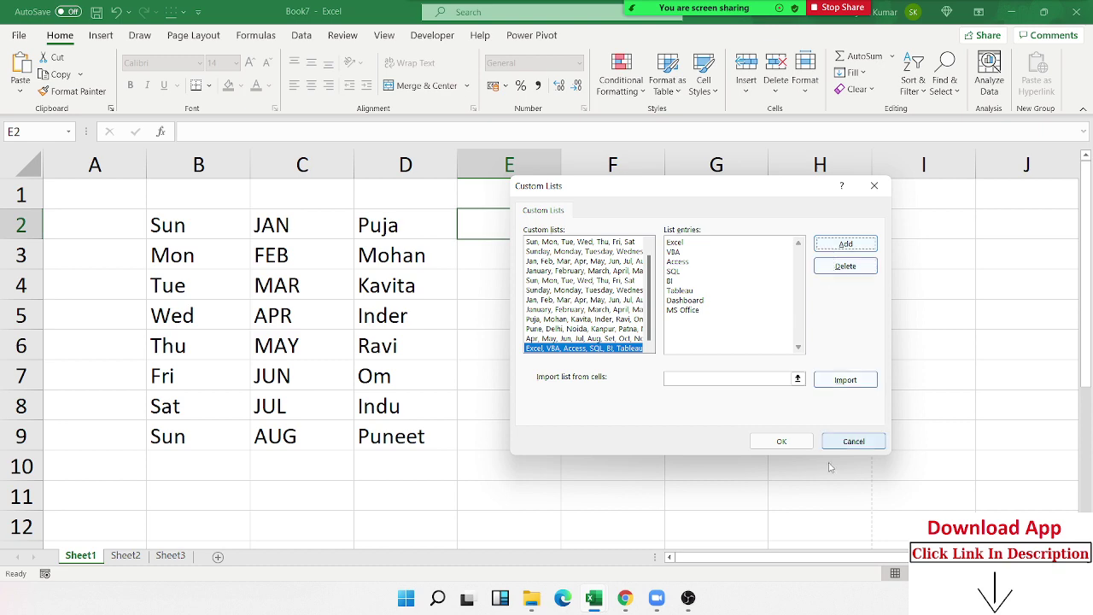
left_click(781, 441)
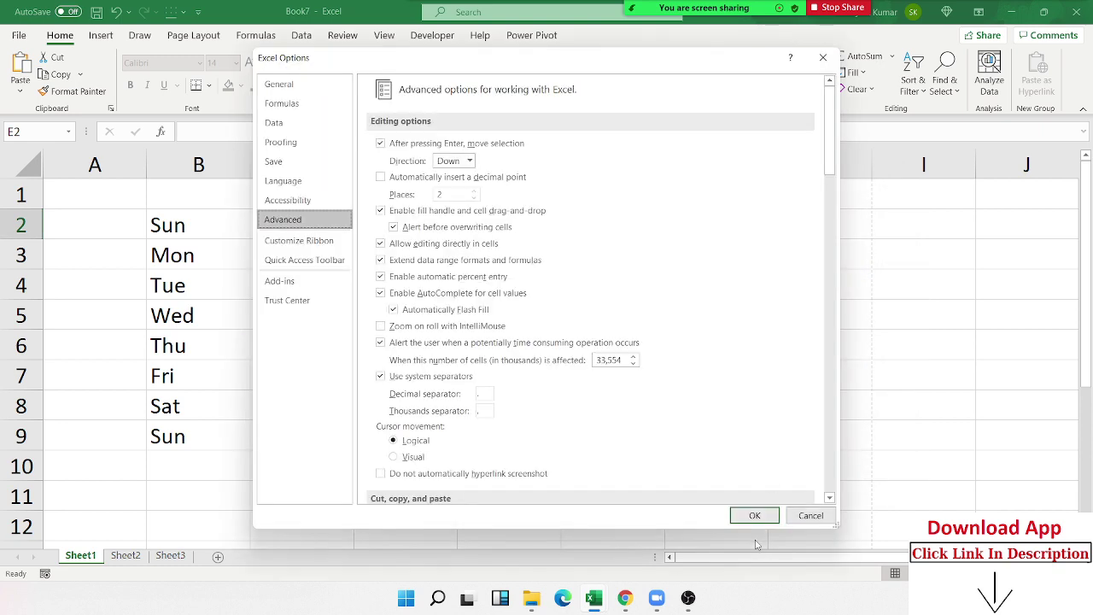
left_click(757, 516)
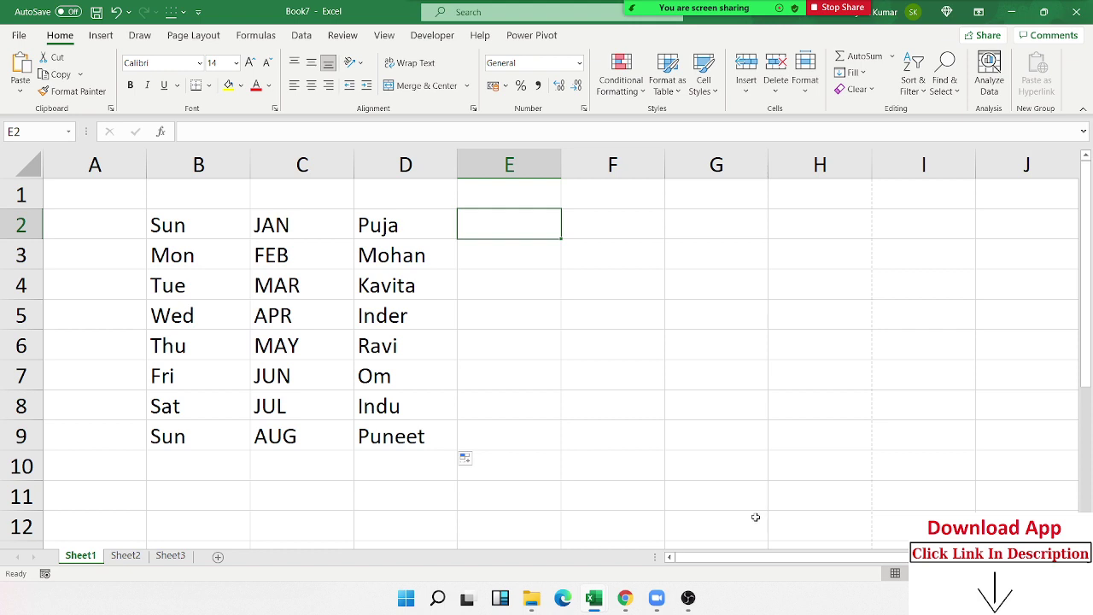
Enter Excel in E2 and drag-fill the tool list down to MS Office in E9.
type("Excel")
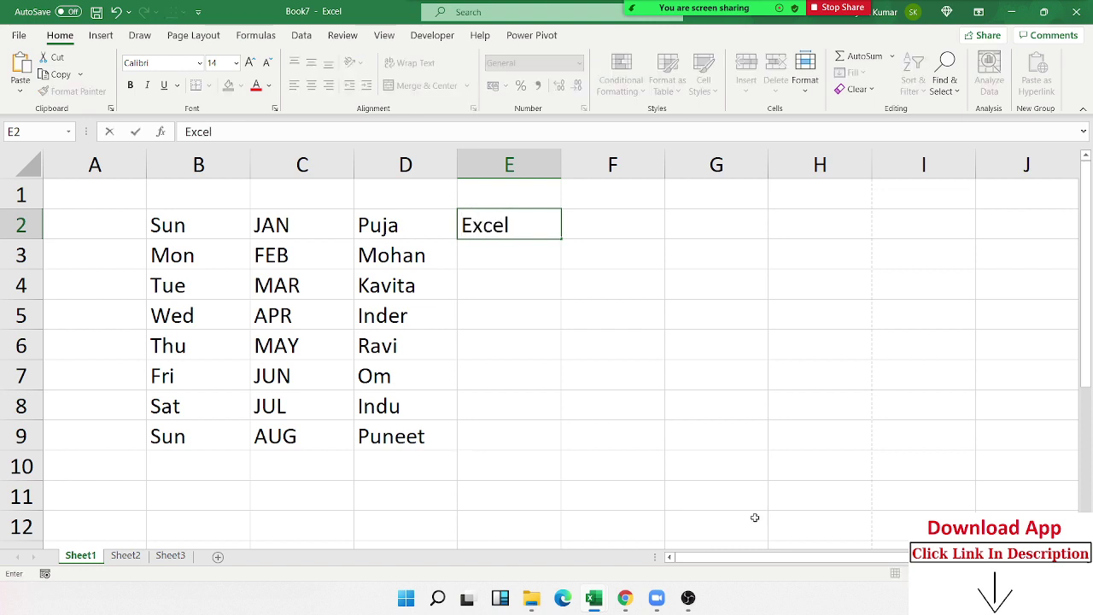
left_click(590, 278)
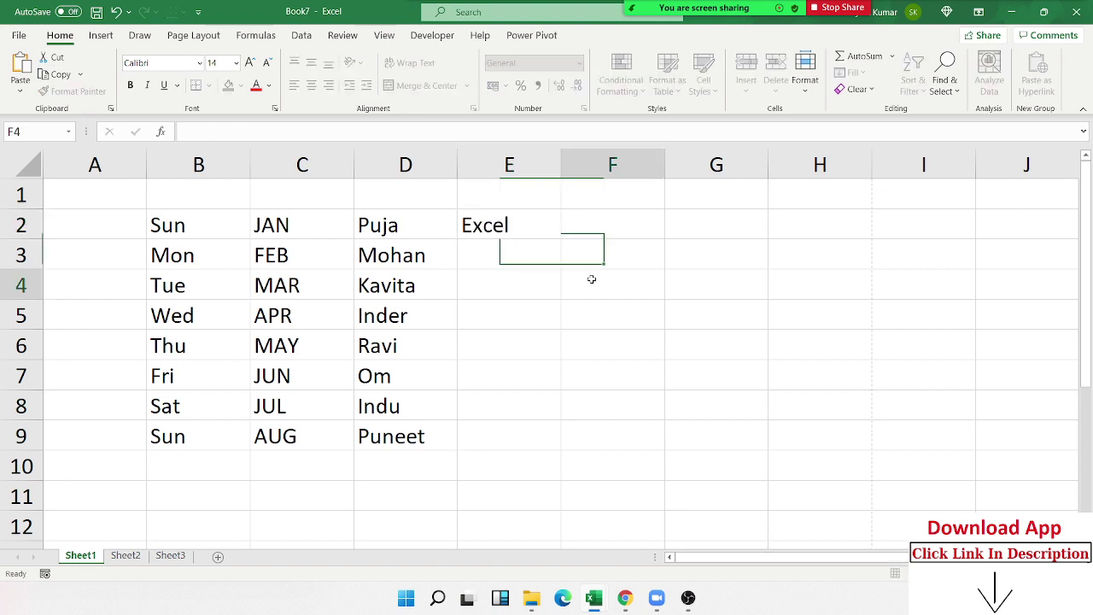
left_click(557, 229)
left_click_drag(560, 239, 538, 438)
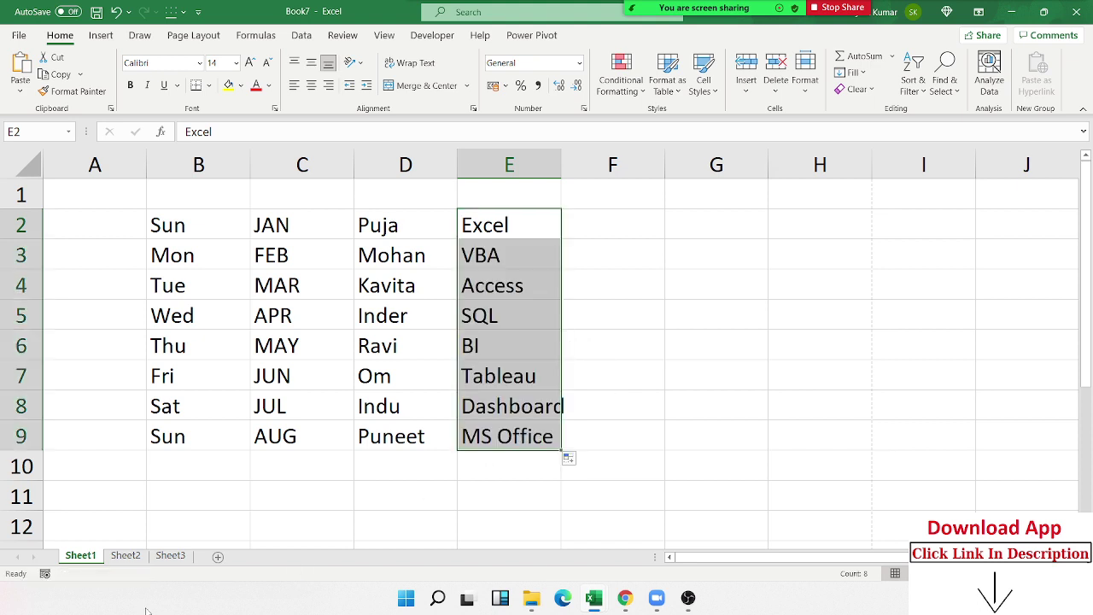
left_click(7, 34)
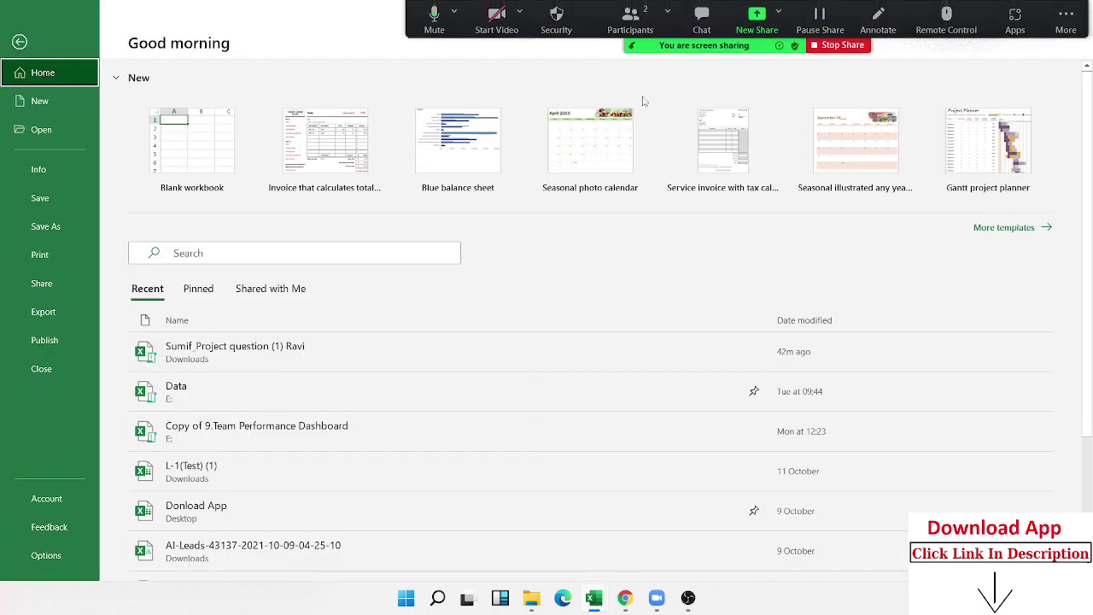
left_click(16, 44)
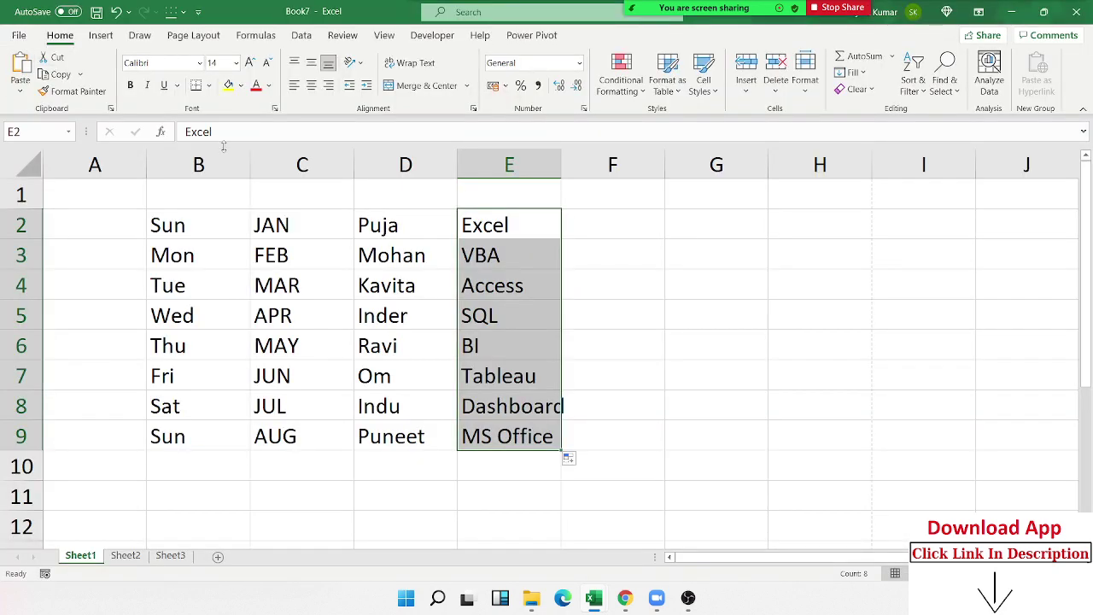
left_click(622, 219)
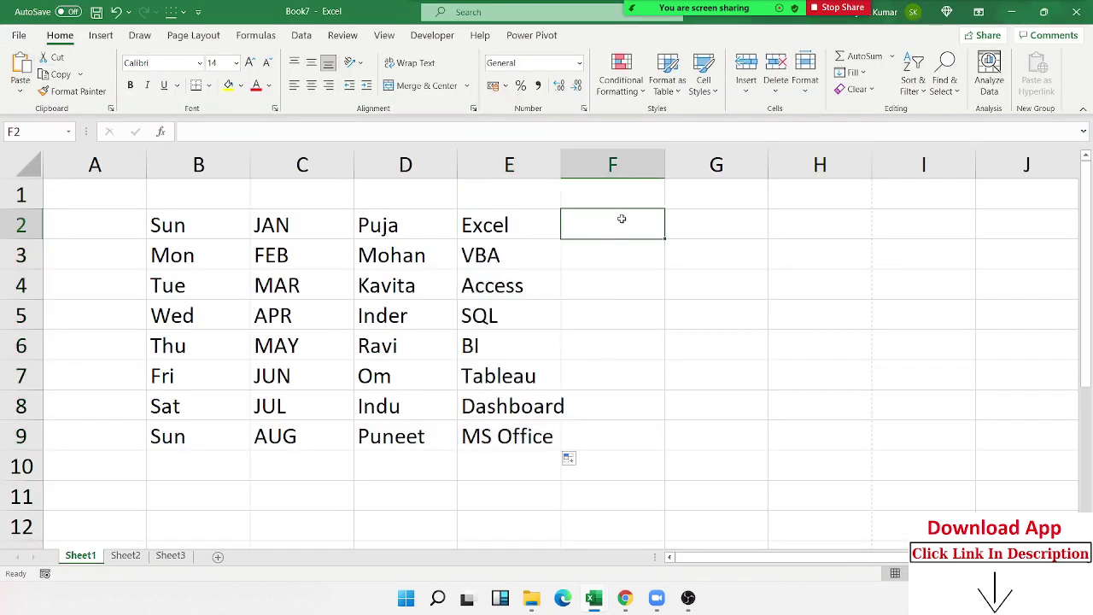
Enter VBA in F2 and AutoFill to F9, wrapping from MS Office back to Excel.
type("VBA")
left_click(634, 258)
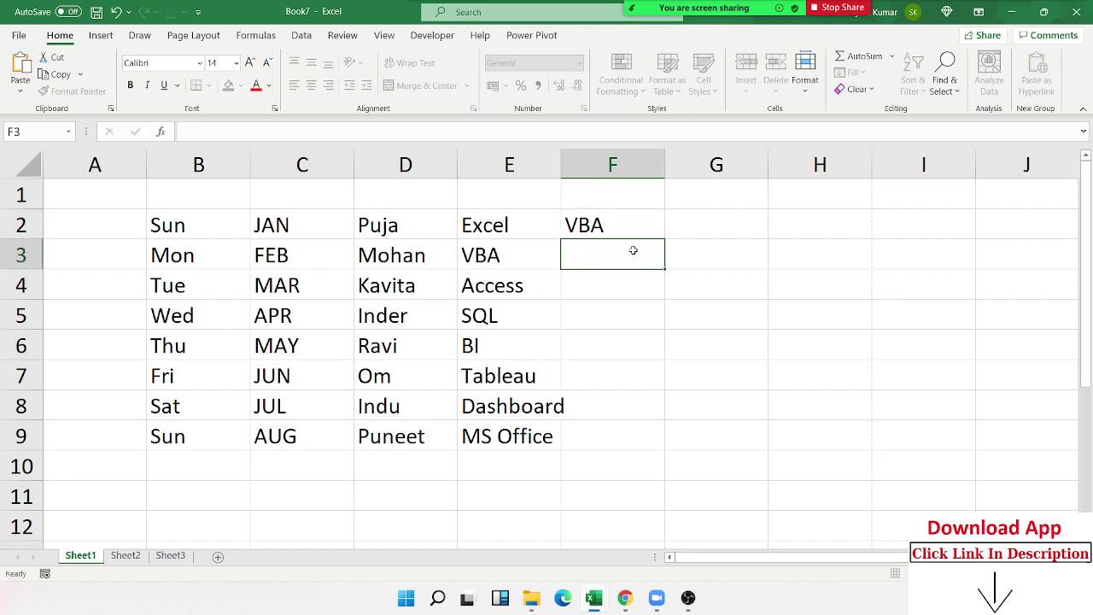
left_click(641, 232)
double_click(664, 239)
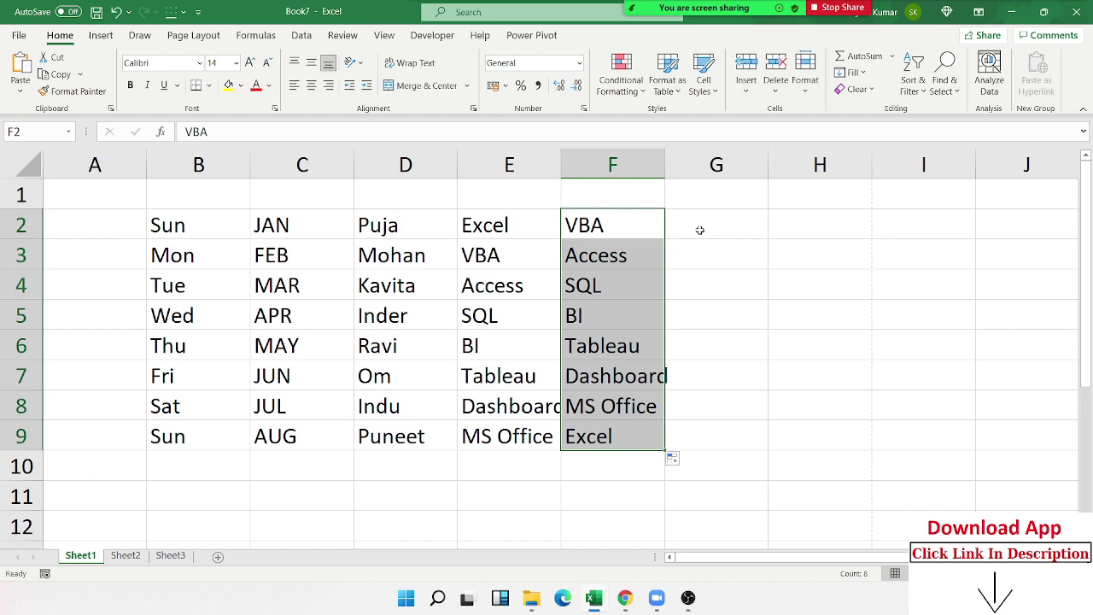
left_click(702, 221)
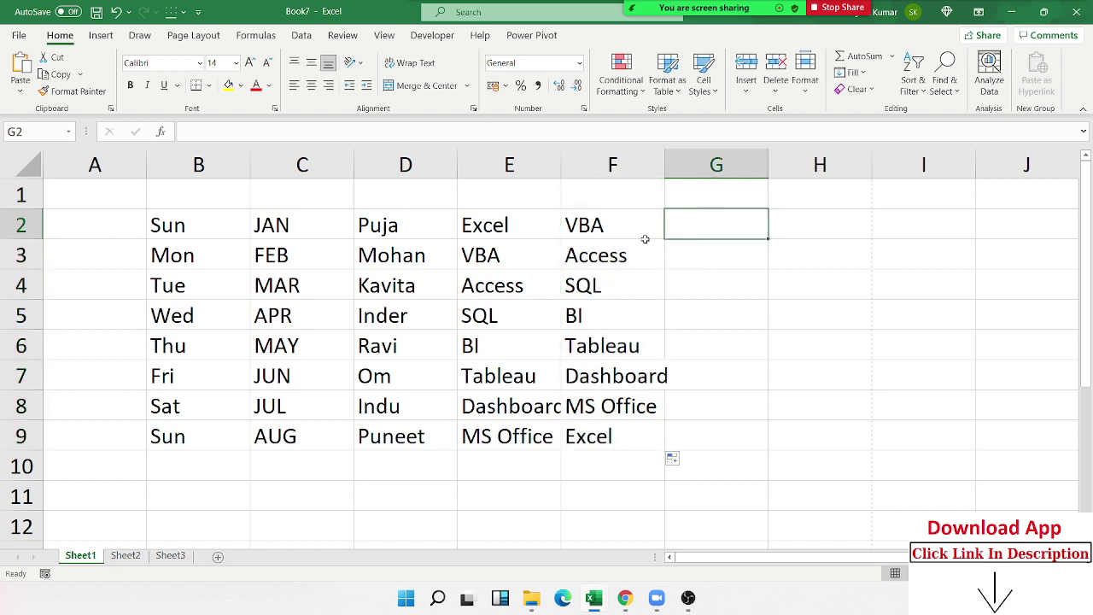
mouse_move(609, 232)
left_mouse_down()
mouse_move(604, 382)
mouse_move(620, 435)
left_mouse_up()
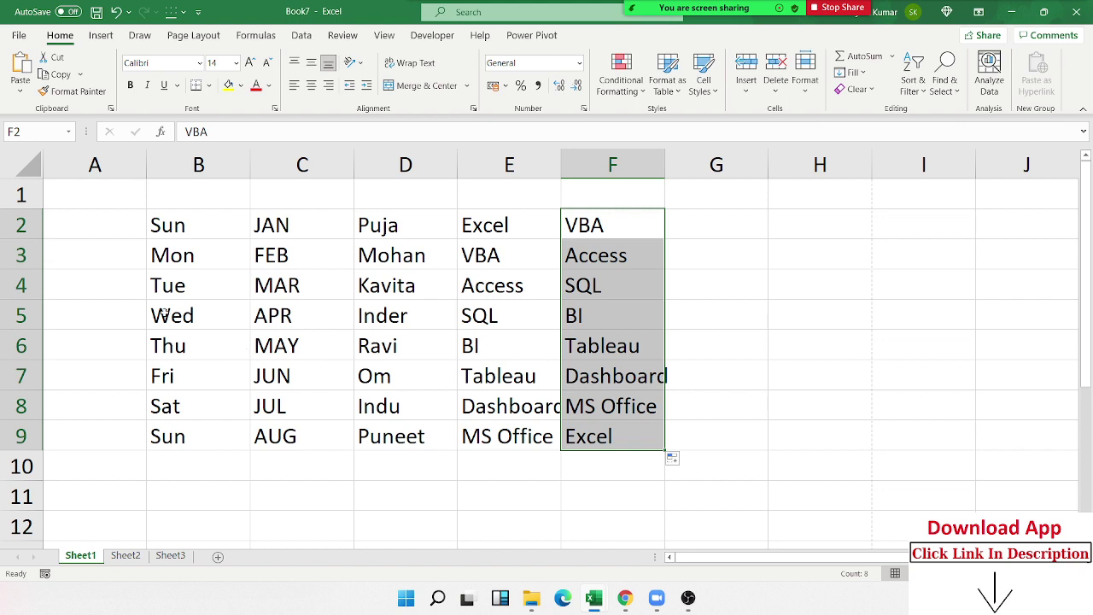
Enter Mon in G3 and drag-fill the weekdays down to Sun in G9.
left_click(761, 244)
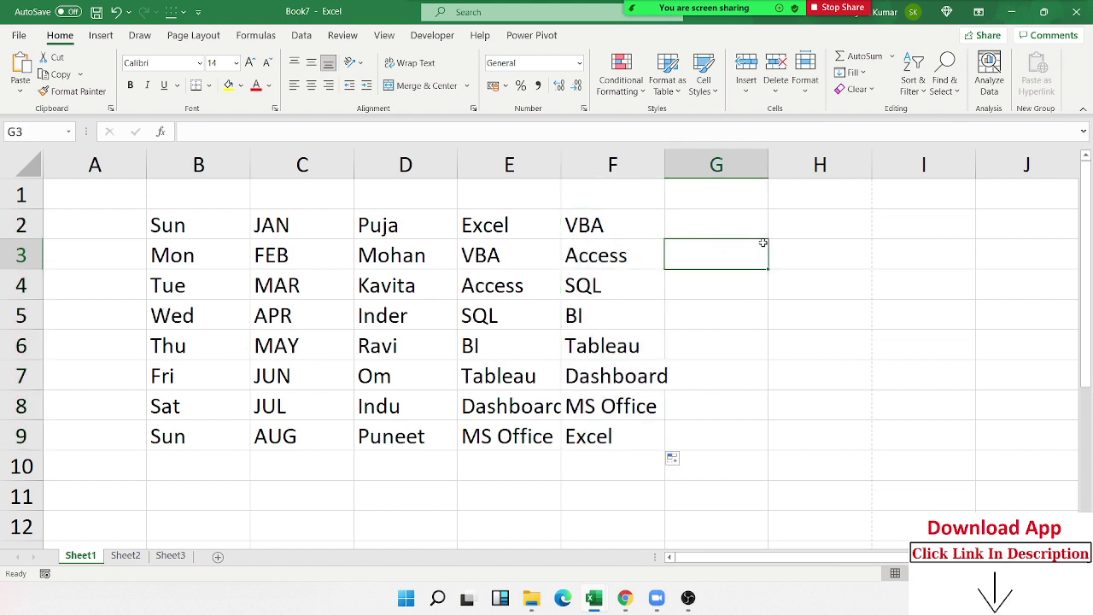
type("Mon")
key("Return")
left_click(754, 251)
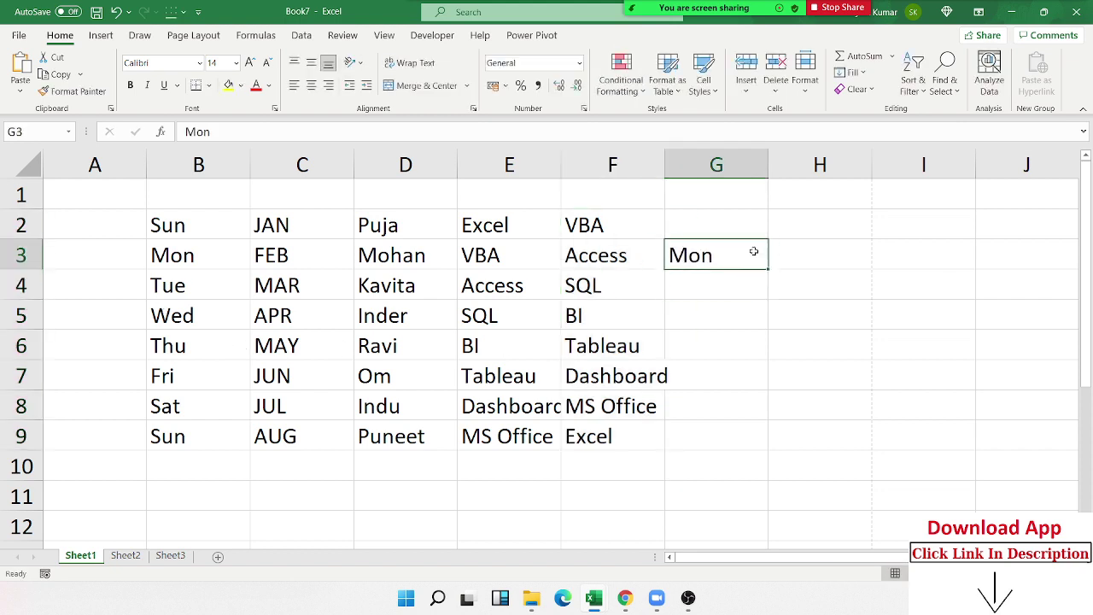
left_click_drag(767, 269, 771, 453)
Select the weekday ranges in columns G and B, then the whole table A2:H10.
left_click(712, 440)
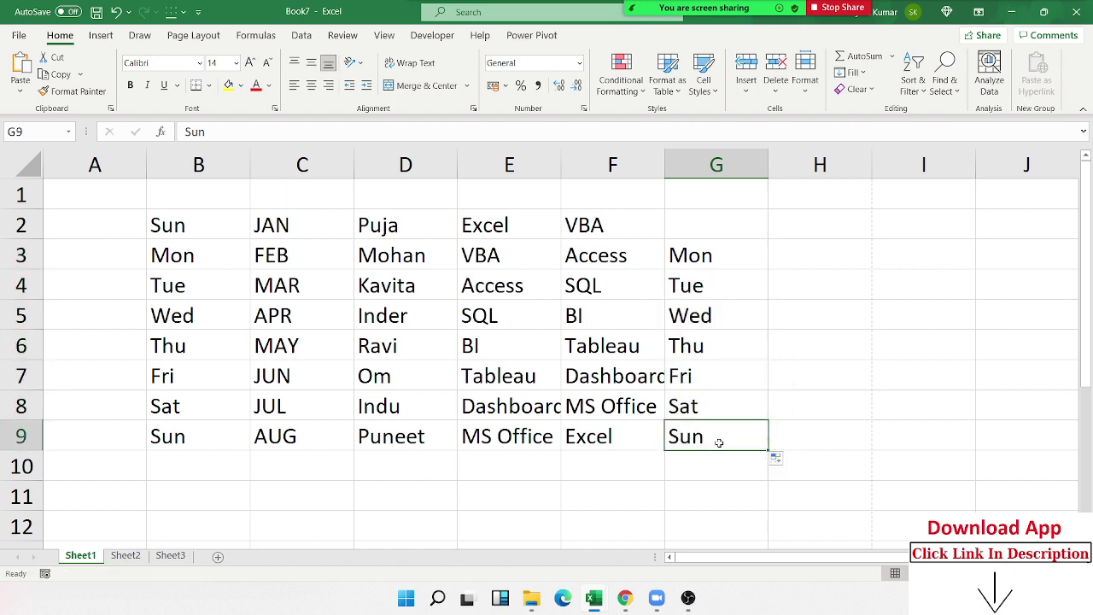
left_click_drag(716, 442, 713, 284)
left_click_drag(200, 228, 171, 404)
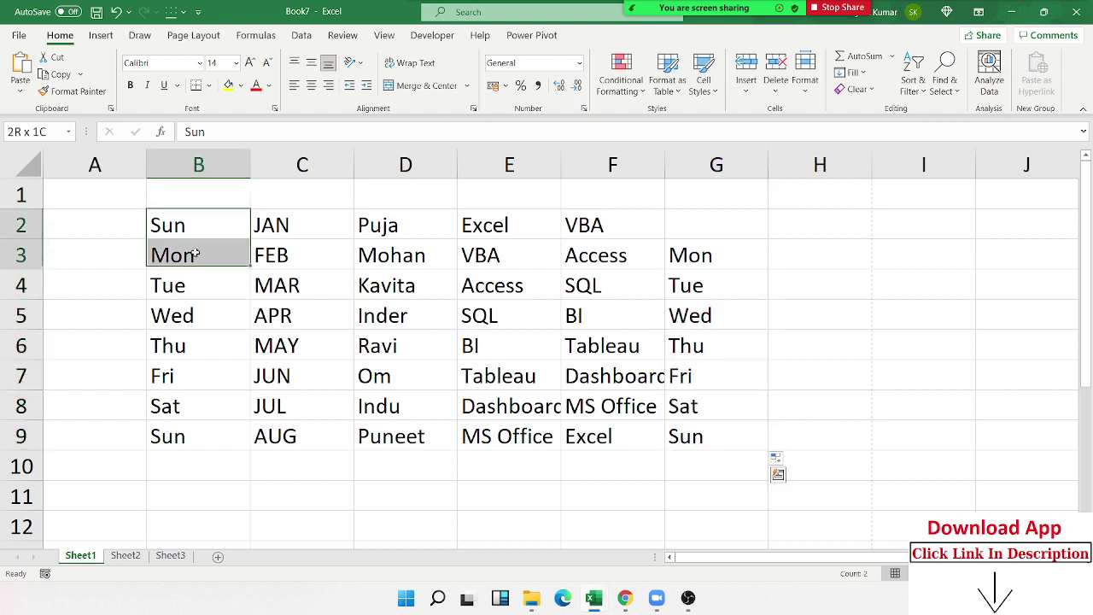
left_click_drag(171, 406, 181, 434)
left_click(182, 415)
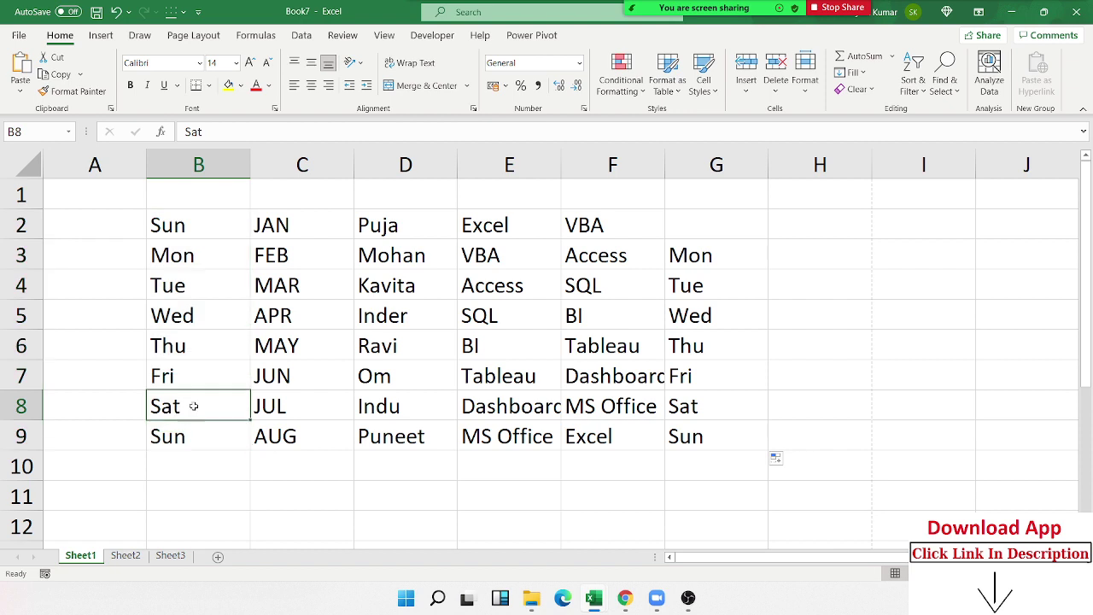
left_click_drag(129, 211, 779, 465)
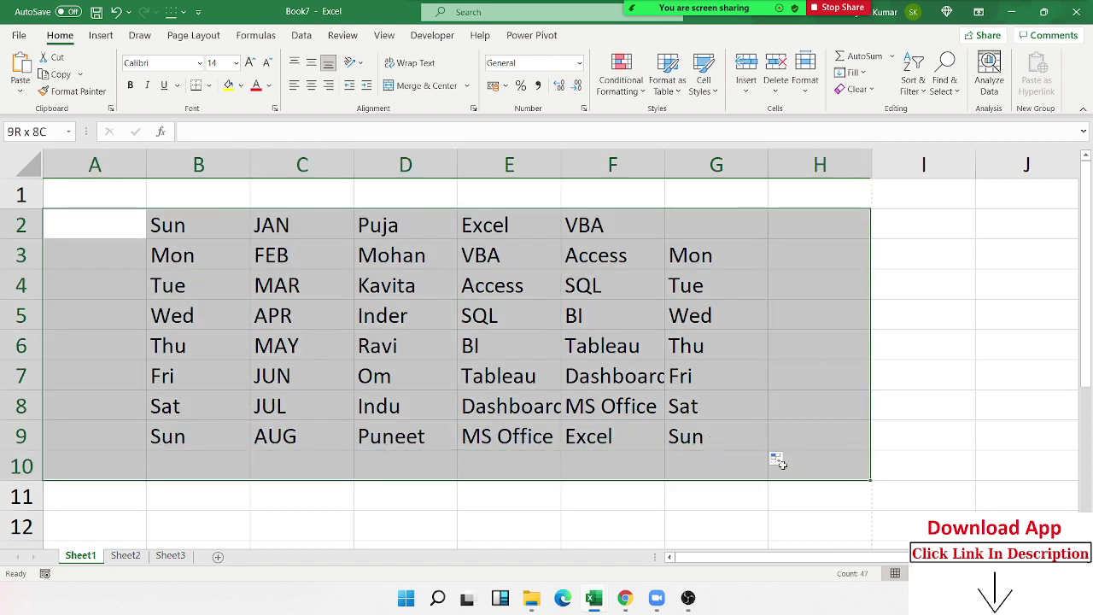